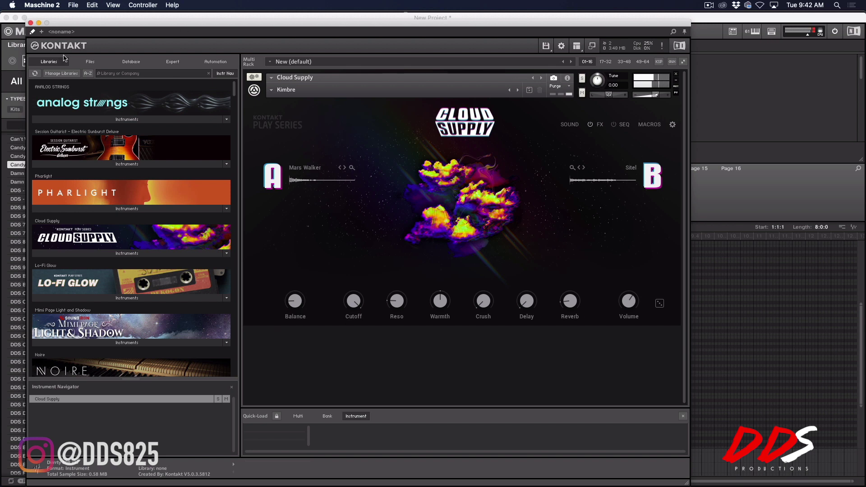
Close the Kontakt window, set the tempo to 157 BPM, and move the melody group ahead of the Candy Drums group.
left_click(30, 24)
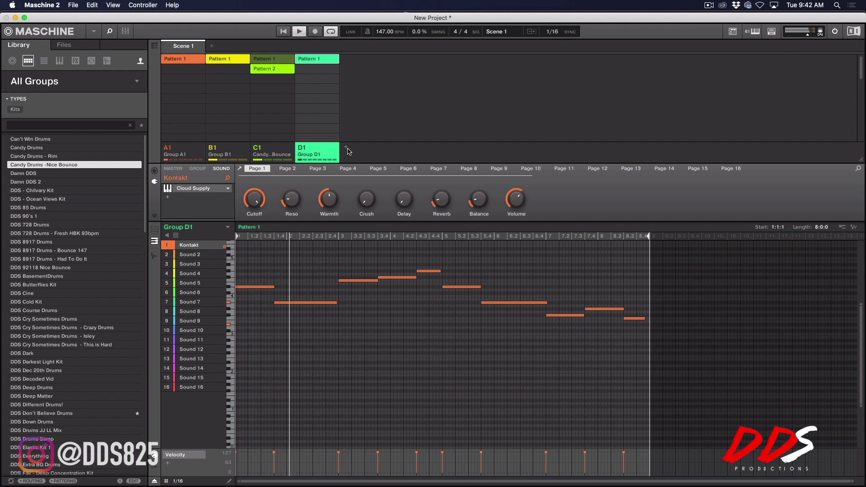
left_click_drag(384, 32, 383, 26)
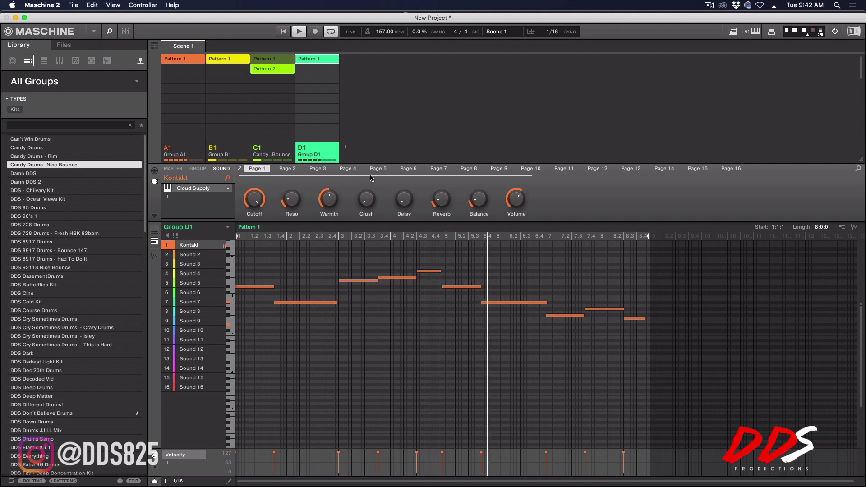
left_click_drag(332, 155, 260, 154)
left_click(308, 152)
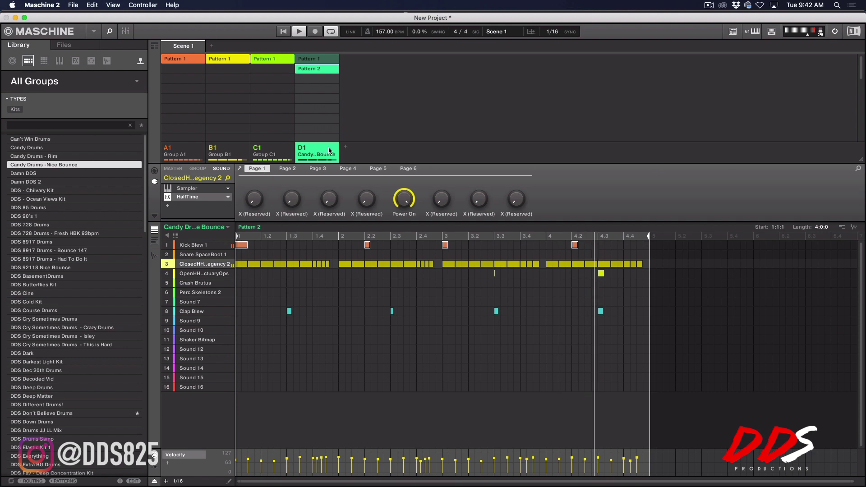
Add a new group after the drums and switch the instrument browser to user content.
left_click(344, 148)
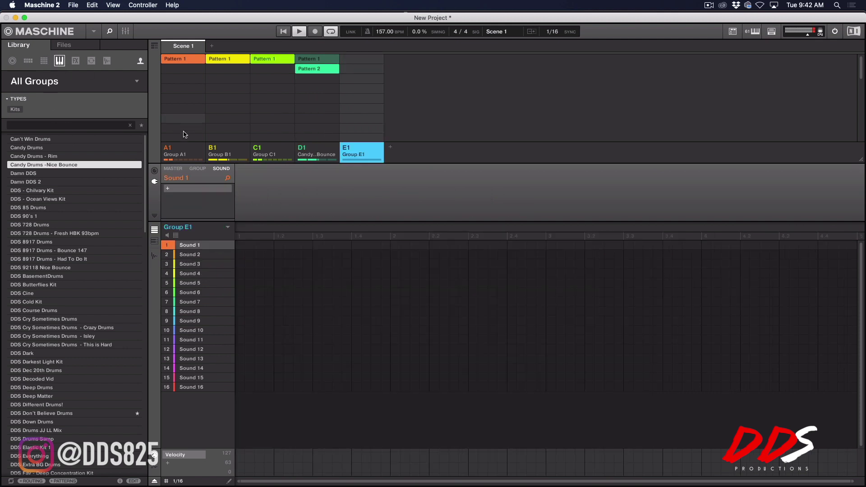
left_click(143, 63)
Add the Cableguys HalfTime (VST) effect after Cloud Supply on the Kontakt sound in Group C1.
left_click(275, 156)
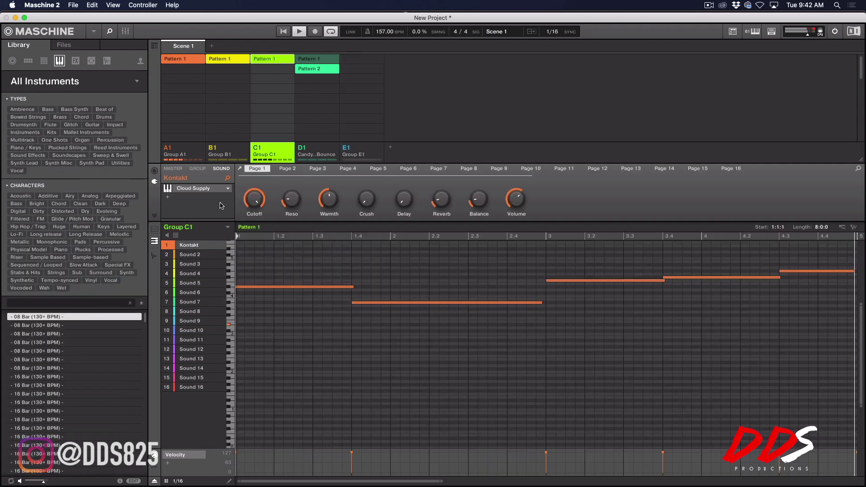
left_click(167, 197)
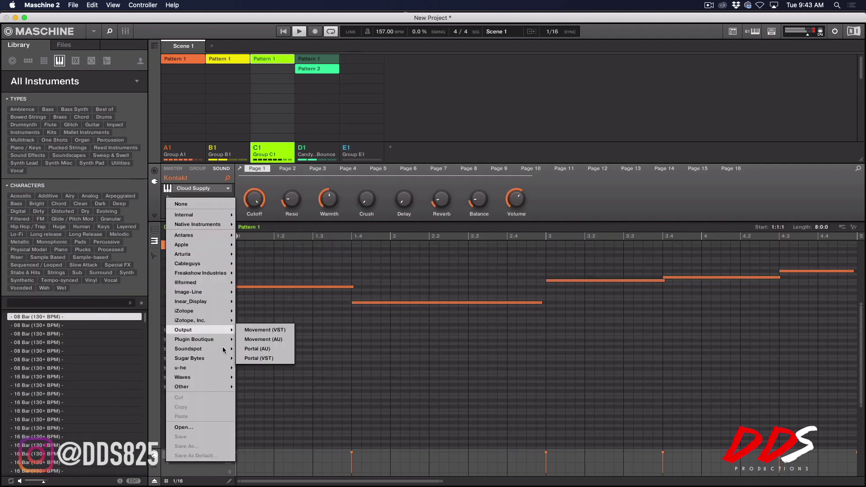
mouse_move(205, 257)
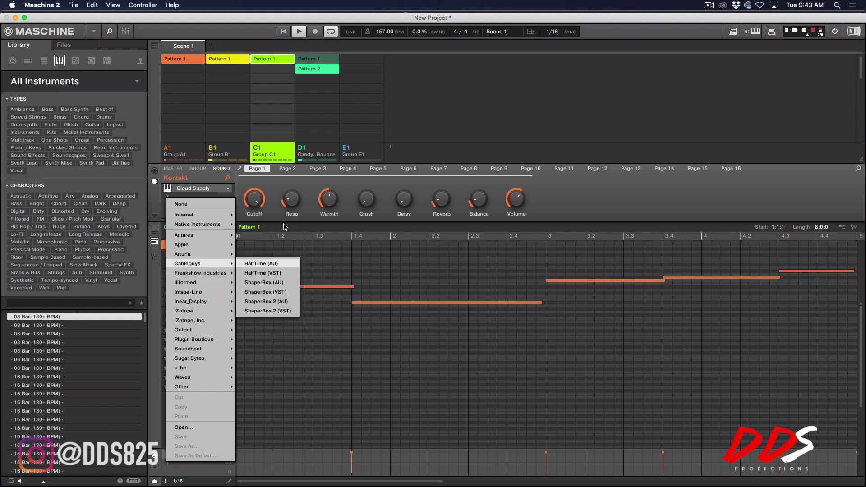
left_click(263, 273)
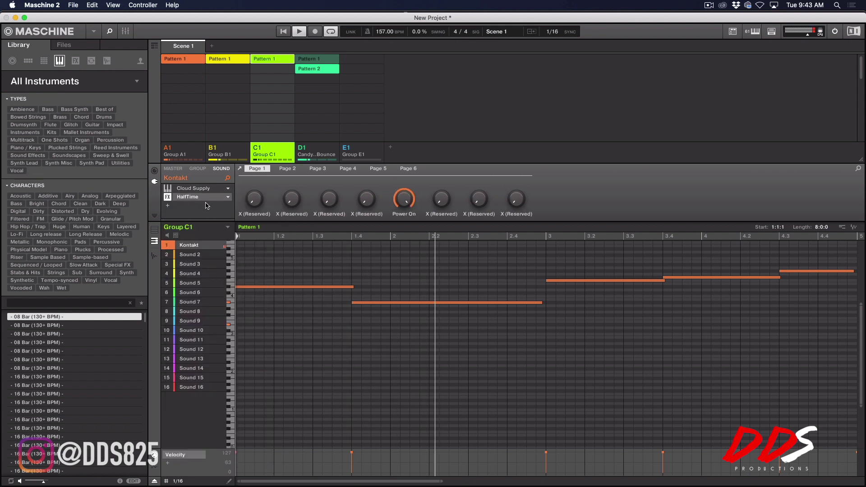
Load the Boss Sub instrument into the first sound of Group E1 and record an eight-bar bass pattern.
left_click(366, 156)
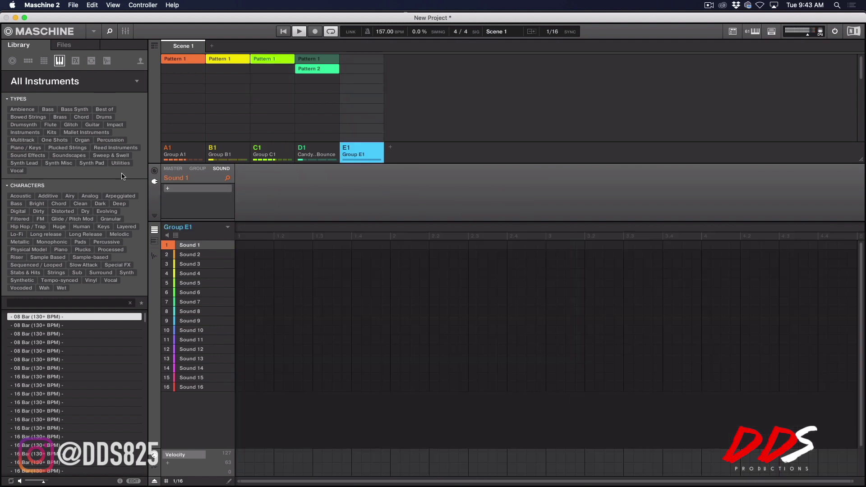
scroll(108, 351, "down", 10)
scroll(117, 365, "down", 10)
scroll(108, 367, "up", 5)
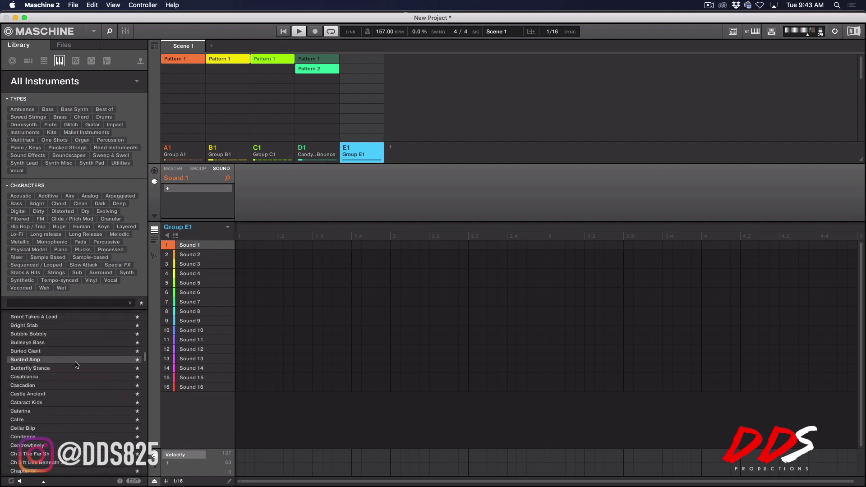
scroll(74, 356, "up", 1)
scroll(75, 355, "up", 3)
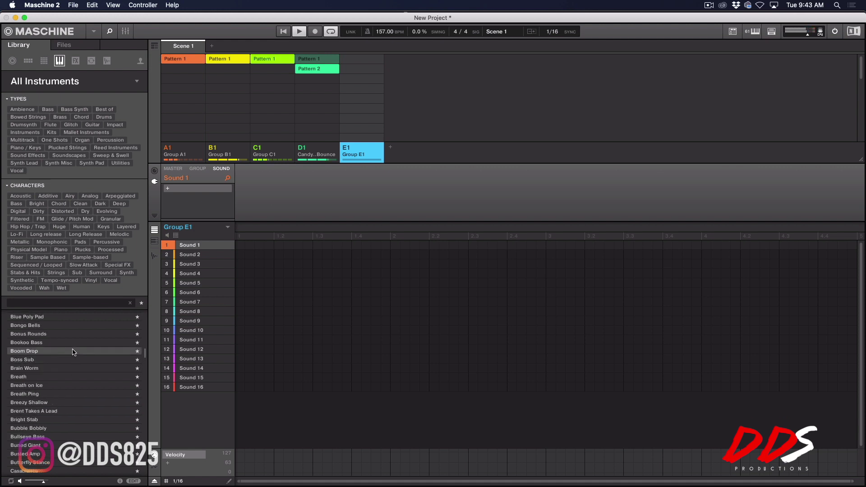
left_click(70, 360)
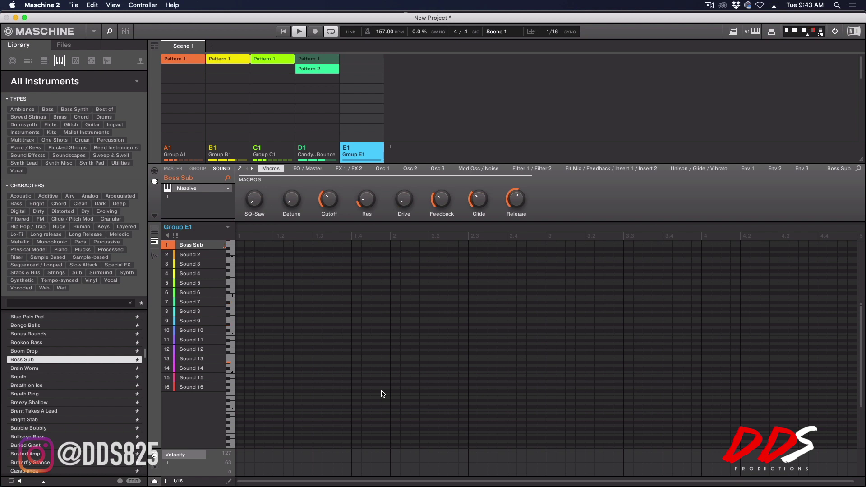
key("r")
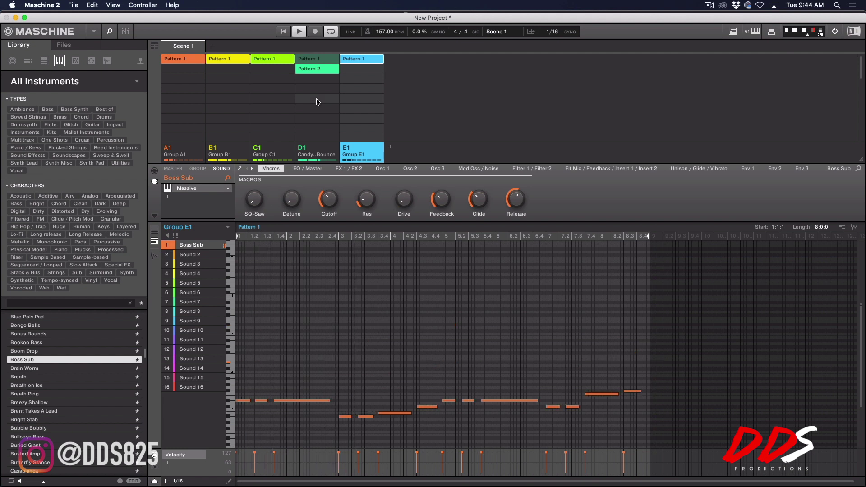
Duplicate the Candy Drums pattern and record quantized extra kick and snare hits into the copy.
left_click(328, 151)
key("super+d")
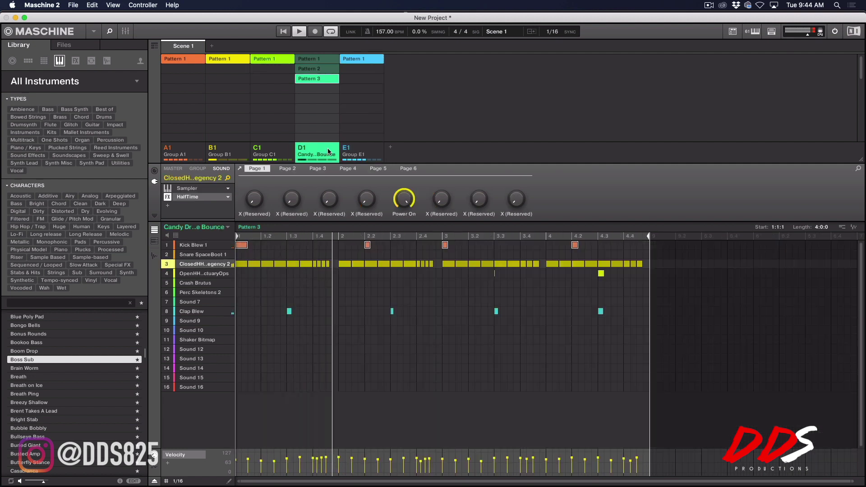
key("super+r")
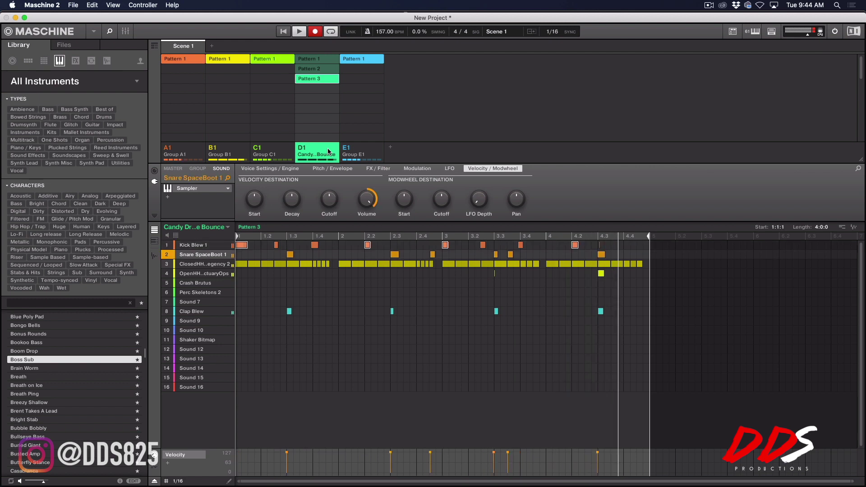
key("r")
key("super+a")
key("q")
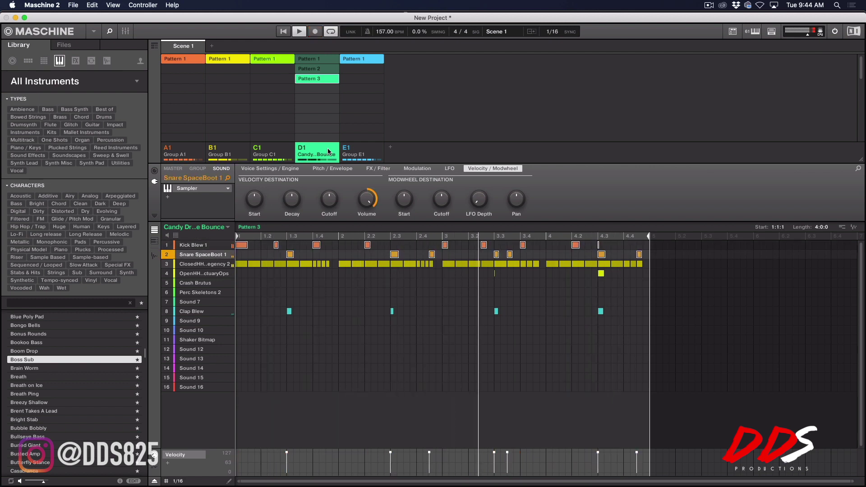
Record Crash Brutus hits at bars 1 and 3 and additional open hi-hat hits in Pattern 3, quantizing the hi-hat notes.
key("r")
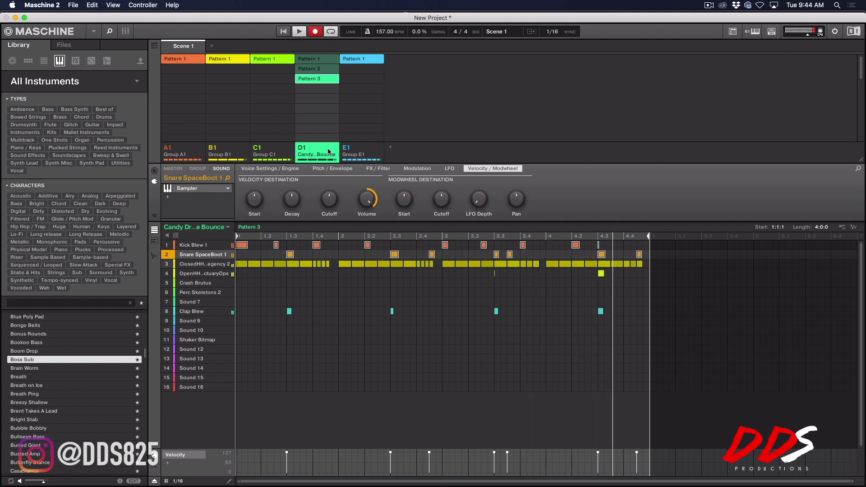
key("c")
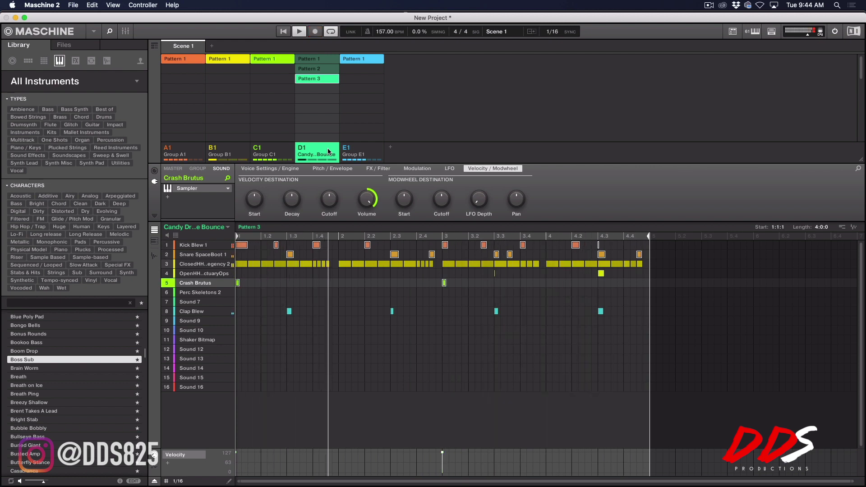
key("r")
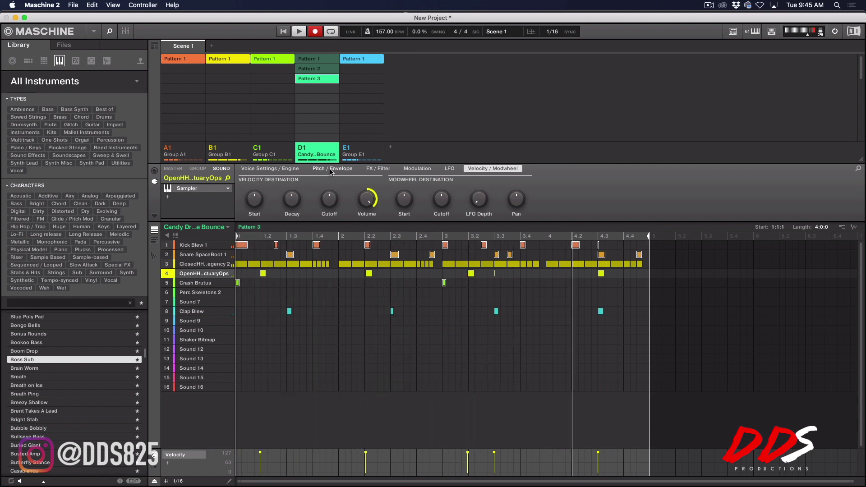
key("super+a")
key("super+u")
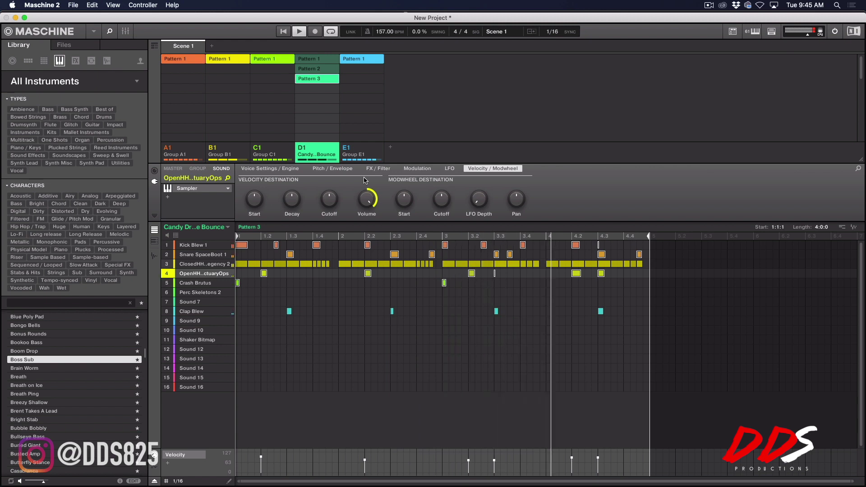
Audition Perc Skeletons 2, record two hits of it near the ends of bars 1 and 3, and quantize them.
key("Up")
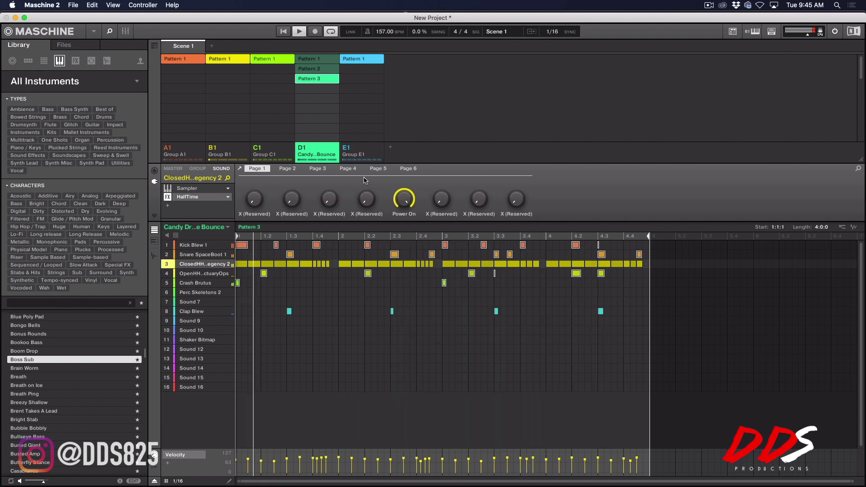
key("v")
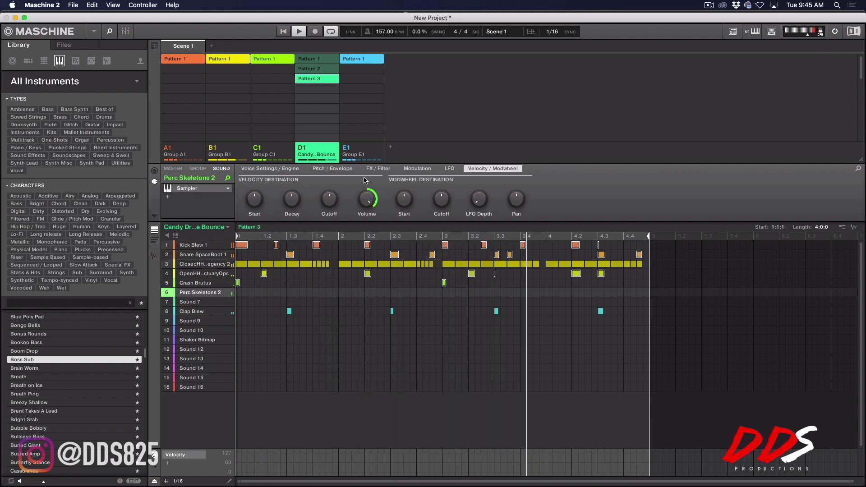
key("super+r")
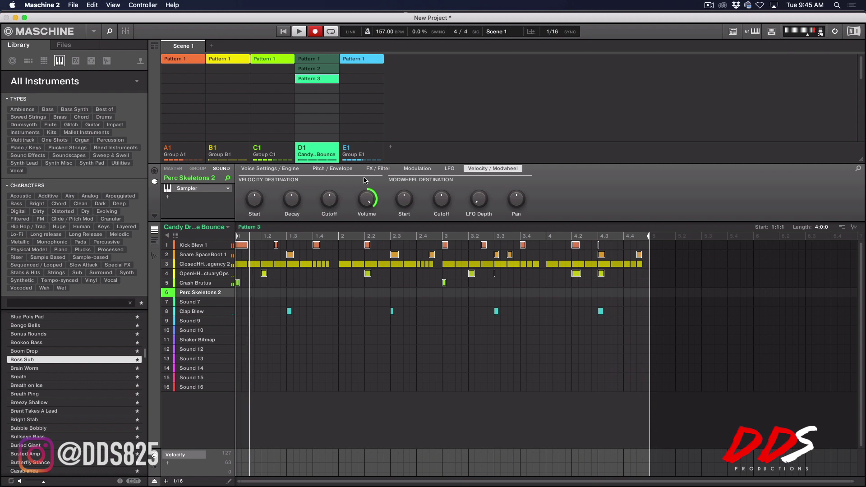
key("v")
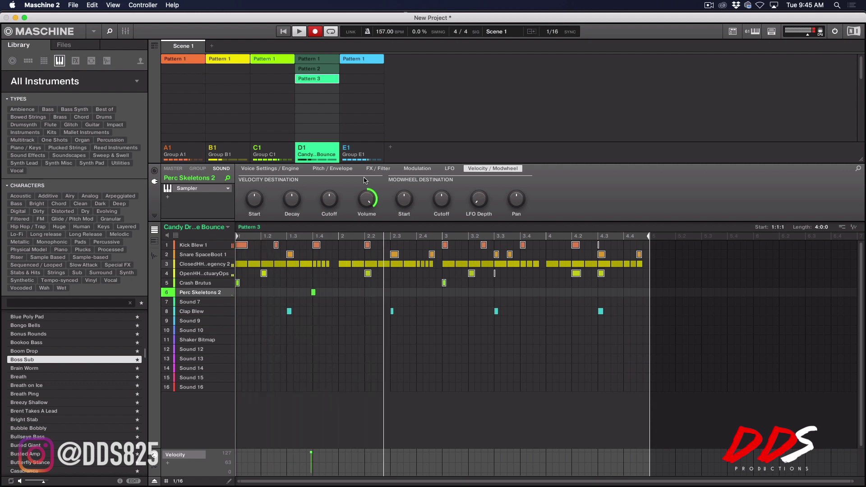
key("v")
key("super+r")
key("super+u")
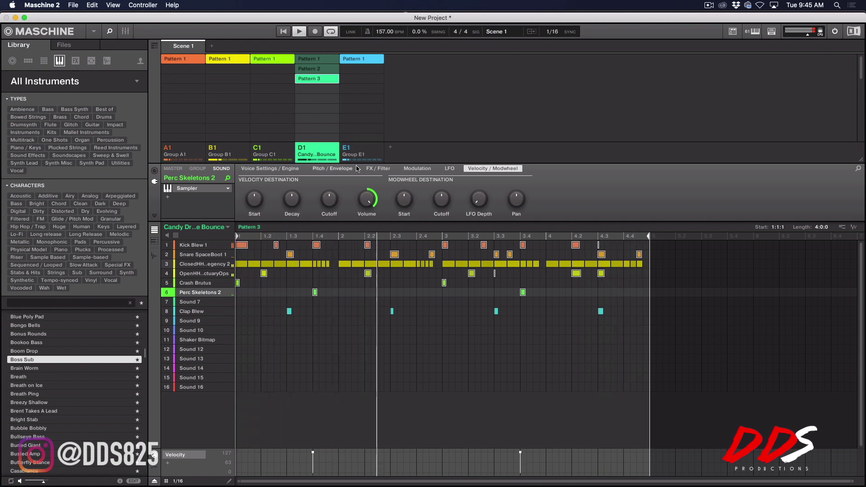
Add a new group after the bass and paste the copied Kontakt Cloud Supply instrument into its first sound.
left_click(391, 148)
left_click(204, 188)
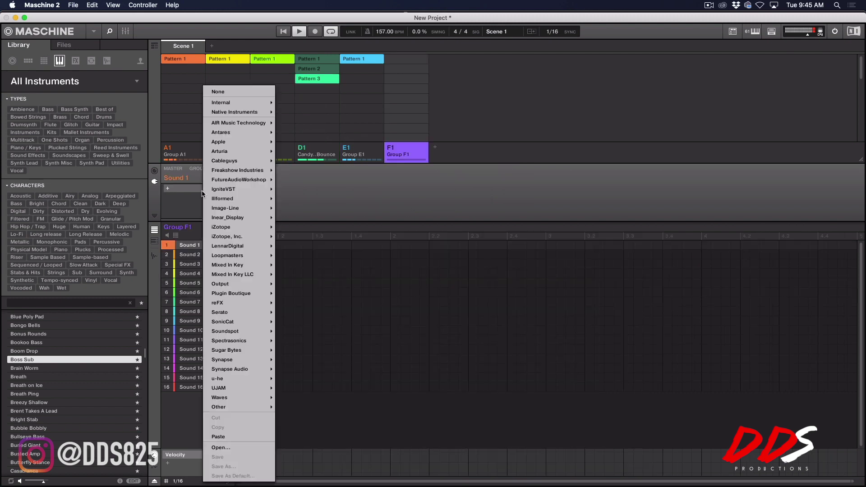
left_click(234, 436)
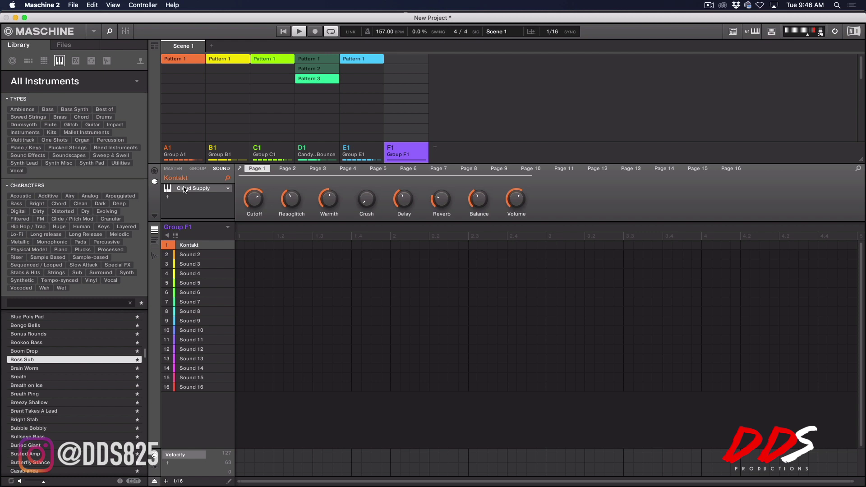
Load the Lead preset 5 for 5 in Cloud Supply and set the layer balance to A 35 | 65 B.
left_click(184, 189)
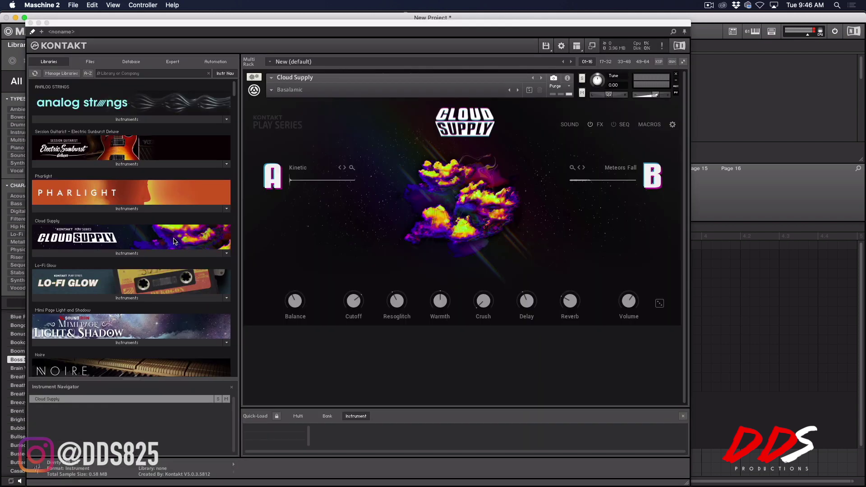
left_click(273, 90)
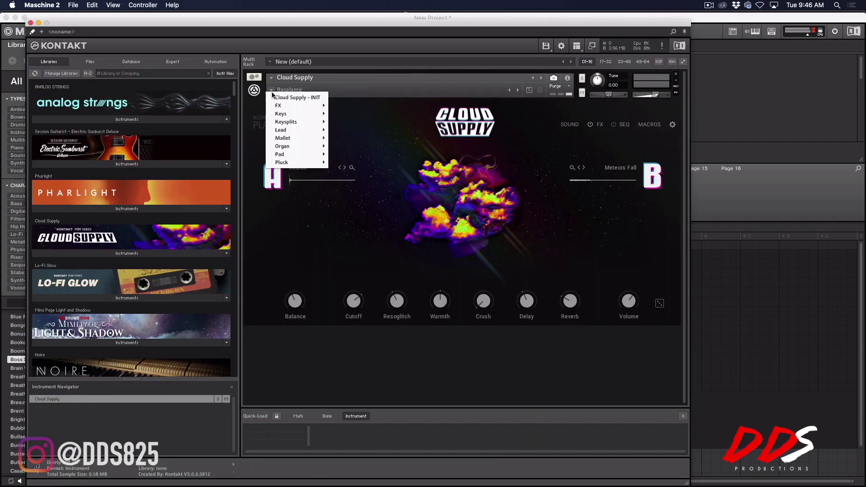
mouse_move(313, 134)
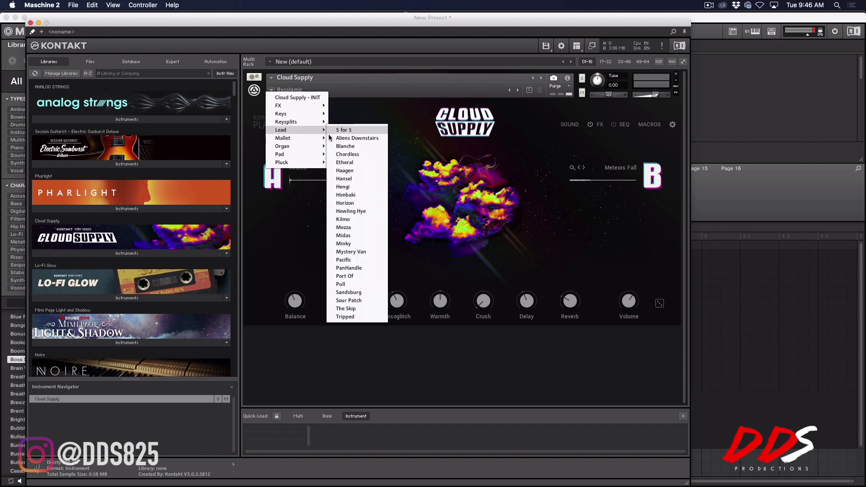
left_click(330, 133)
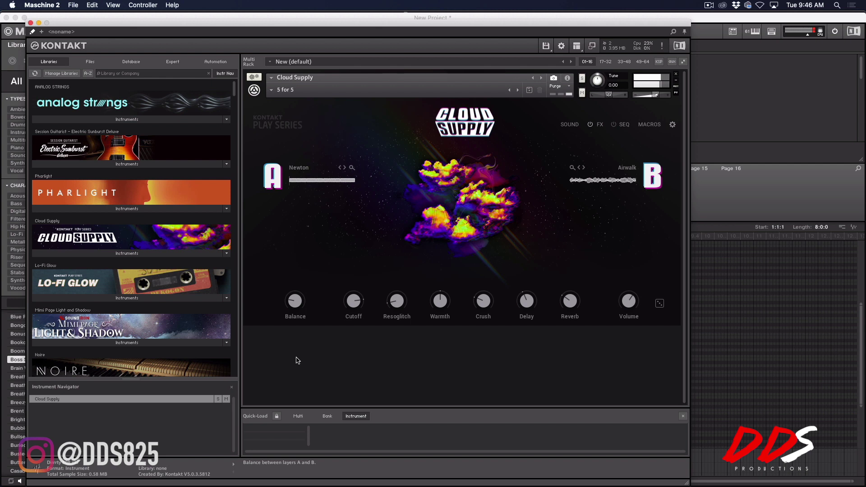
left_click(288, 312)
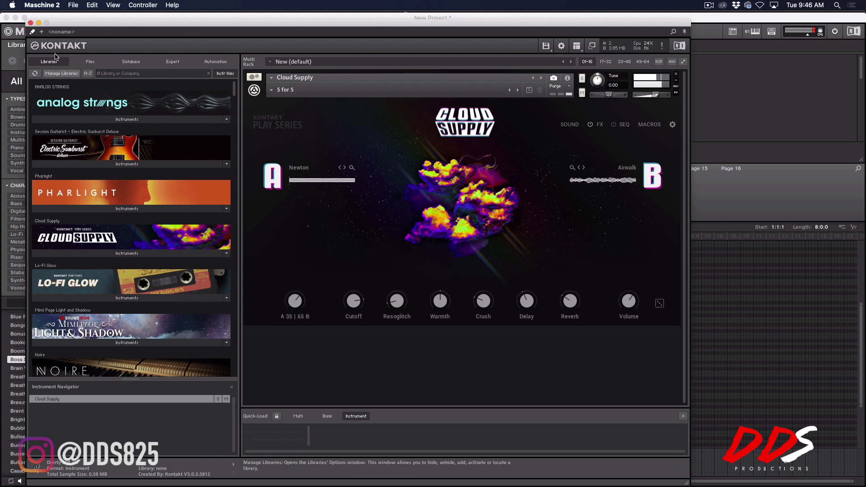
left_click(30, 22)
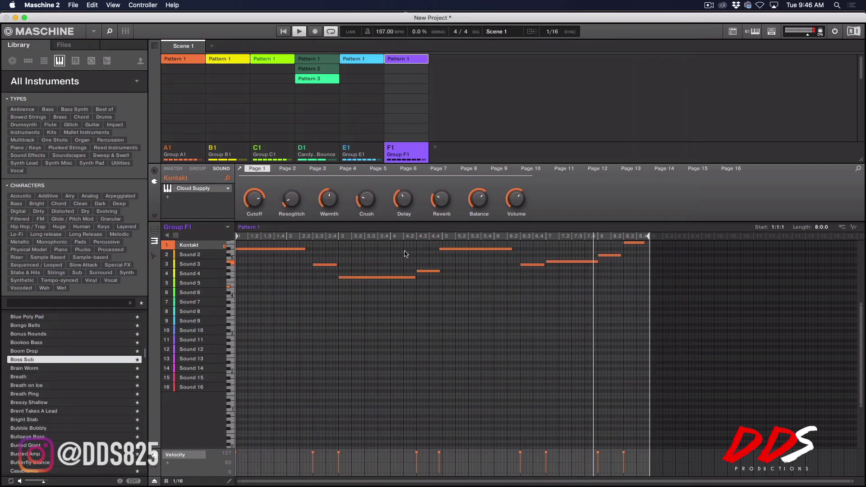
Try raising the long note at bar 5 of the lead pattern to a higher pitch, and undo the move.
left_click_drag(450, 248, 453, 254)
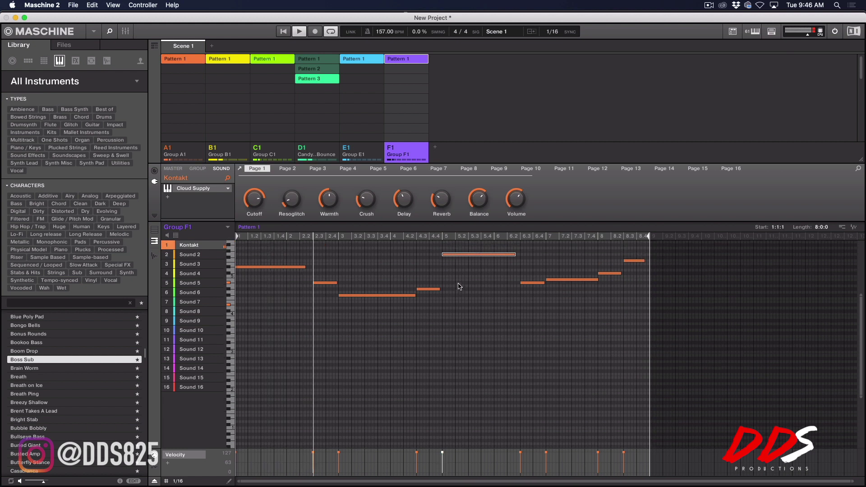
key("super+z")
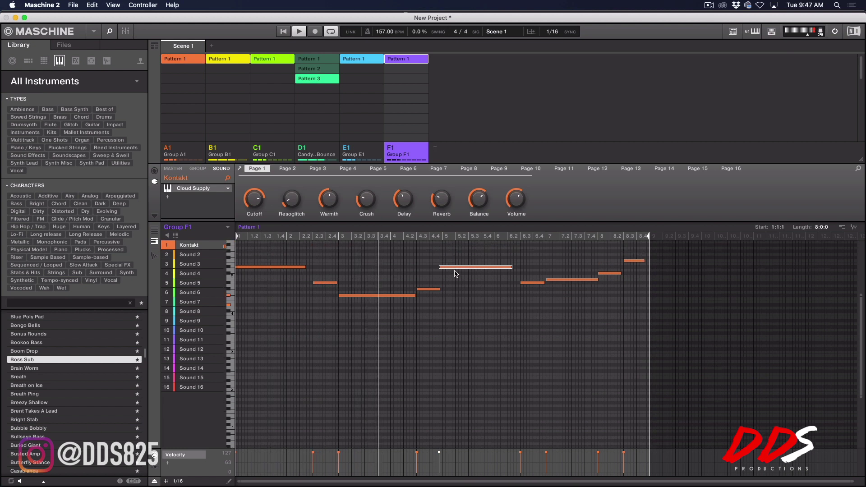
Shift the long lead note near the start of bar 5 slightly forward in time, keeping its pitch.
left_click_drag(463, 269, 465, 268)
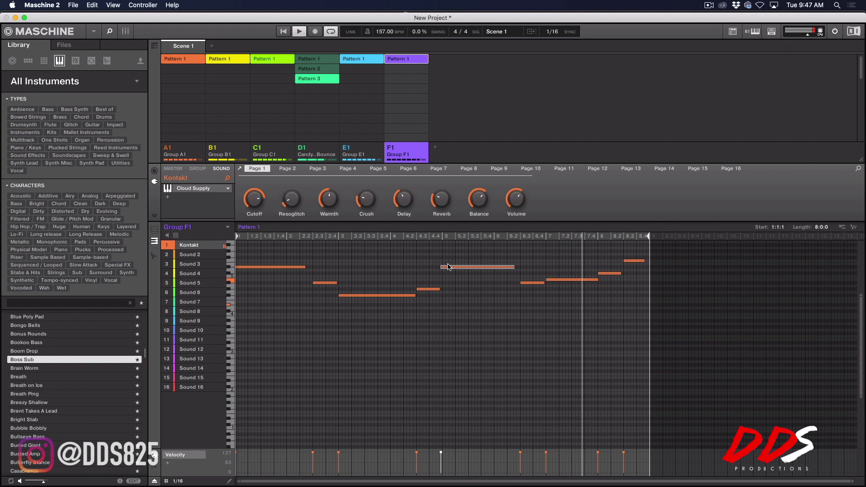
left_click(180, 192)
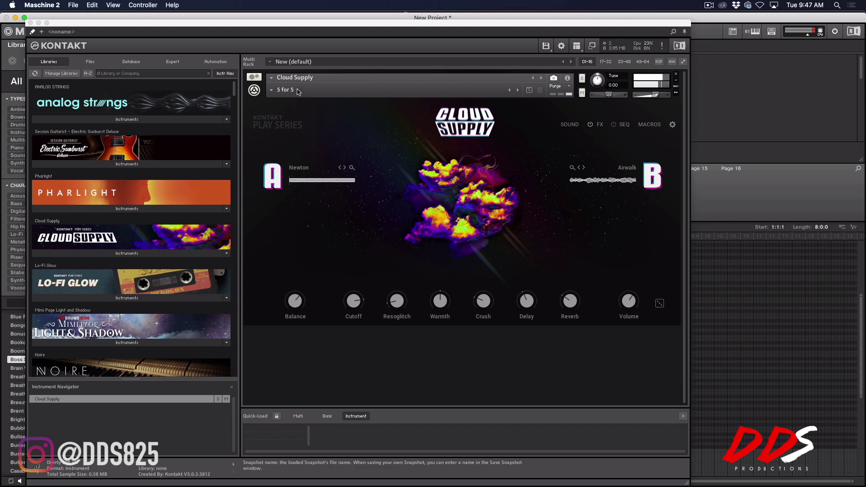
left_click(269, 90)
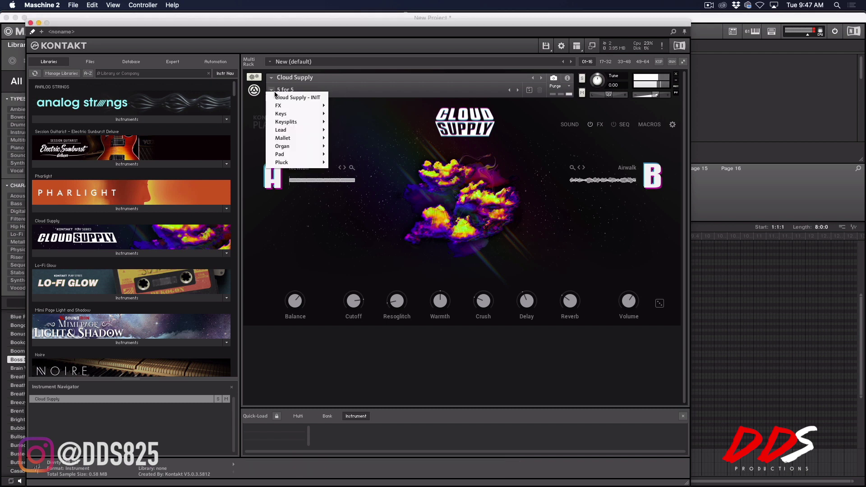
left_click(394, 125)
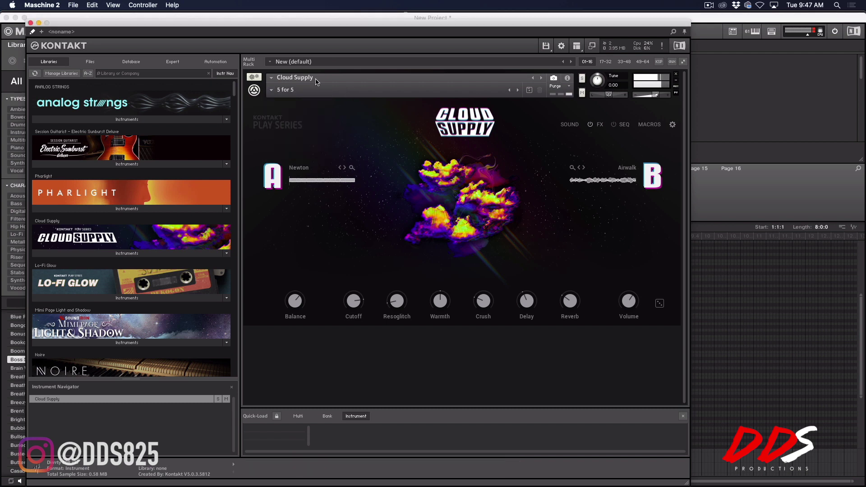
left_click(31, 23)
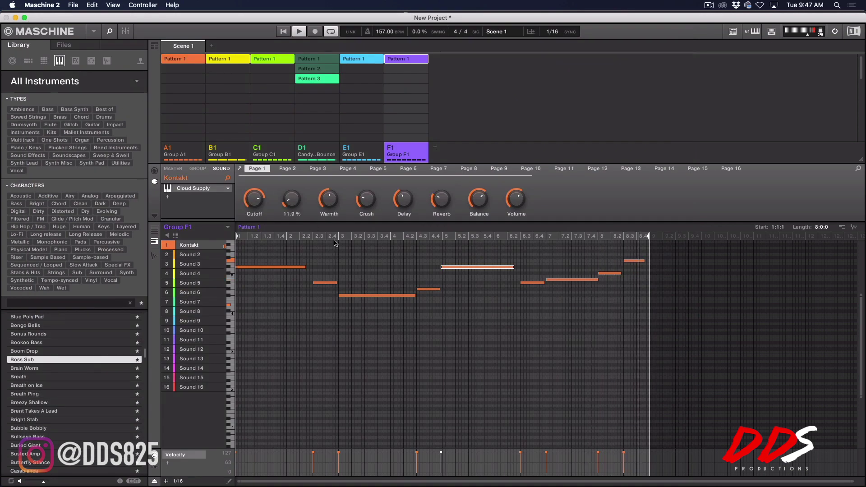
Nudge the long lead note forward so that it starts exactly on the bar 5 line.
left_click(449, 272)
left_click(450, 269)
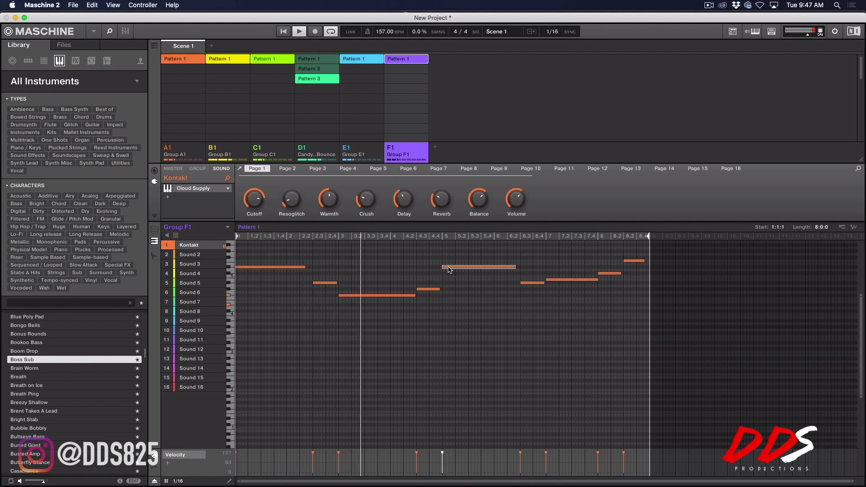
key("Right")
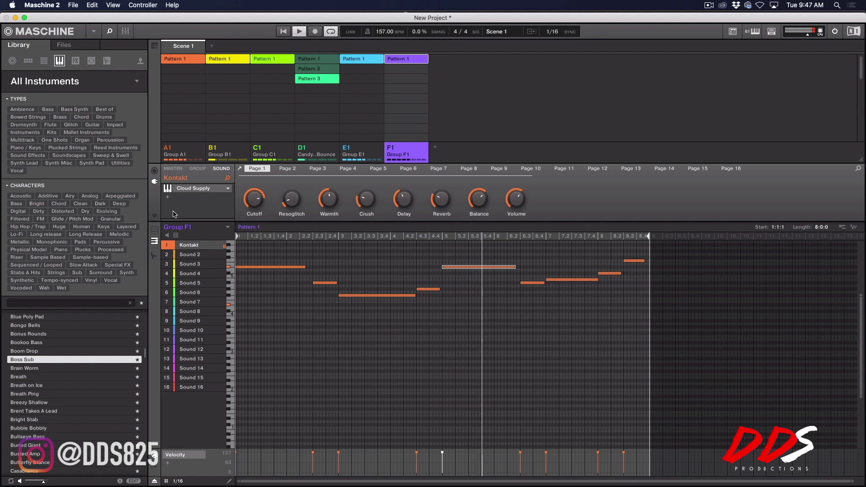
Render the chord pattern of Group A1 to audio and place the result in its Sound 2.
left_click(186, 157)
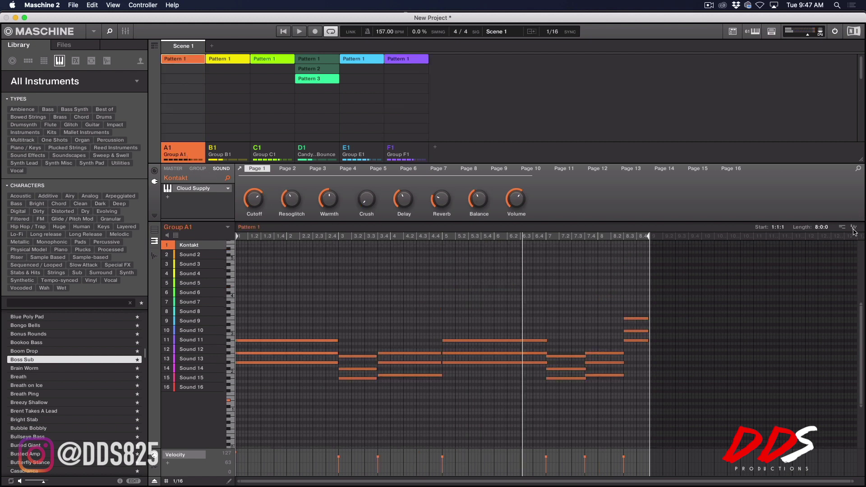
left_click_drag(853, 229, 515, 230)
left_click_drag(191, 255, 189, 254)
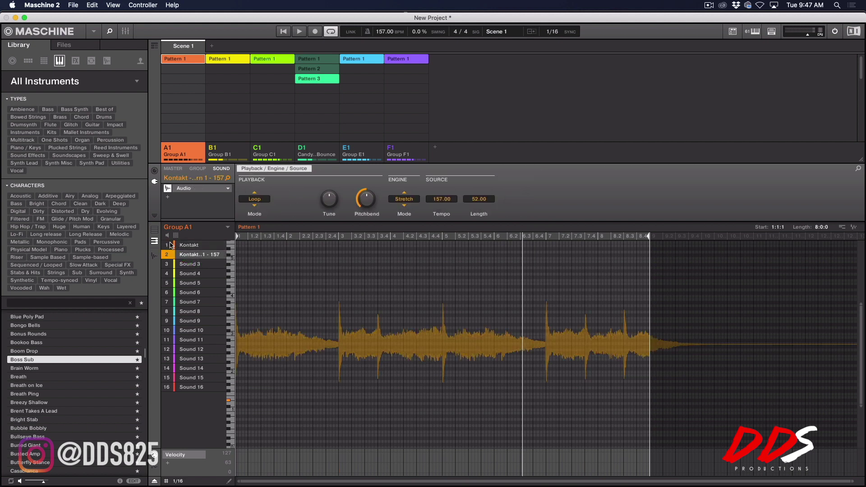
Render the melody pattern of Group B1 to audio and place the result in its Sound 2.
left_click(237, 154)
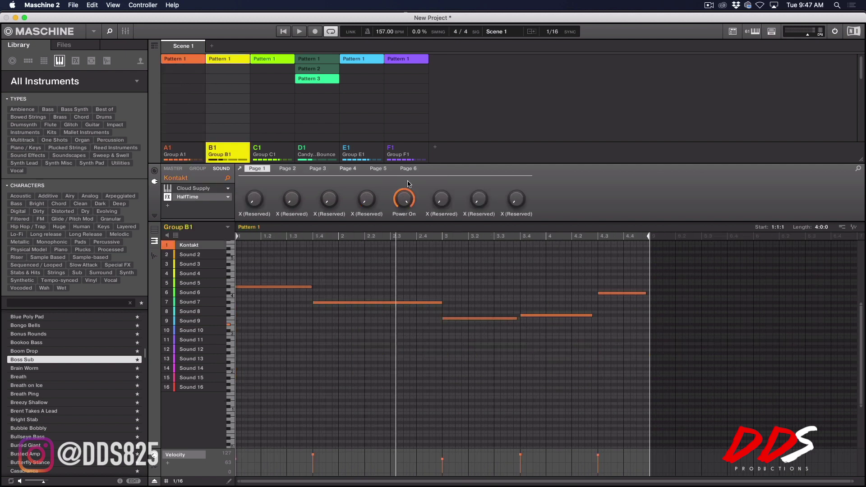
left_click_drag(857, 231, 857, 231)
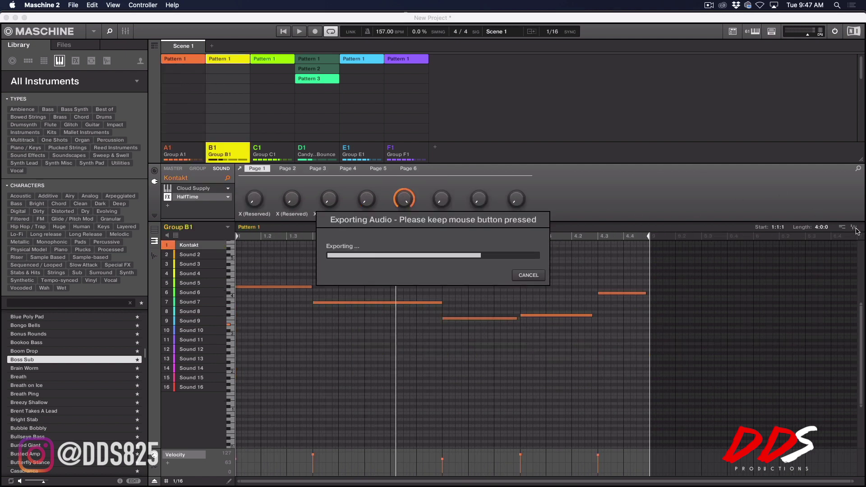
left_click_drag(857, 231, 191, 256)
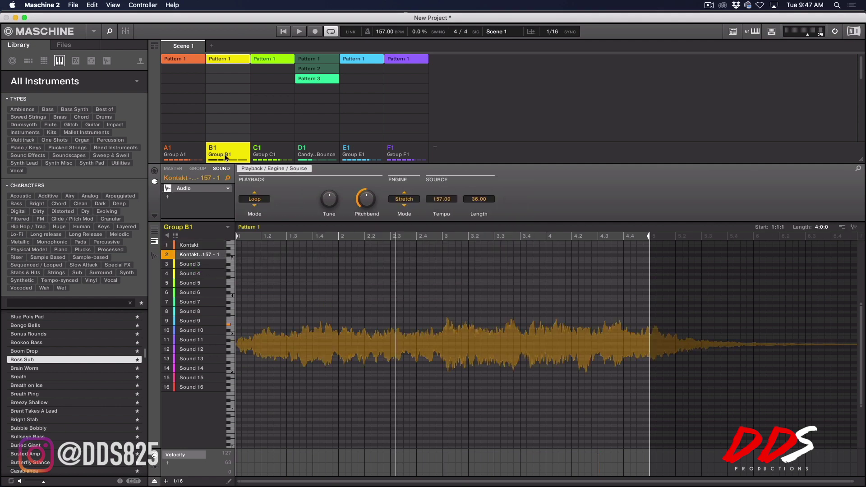
Mute the original Kontakt sounds in Groups A1 and B1, and bypass Group B1's Cloud Supply and HalfTime plug-ins.
left_click(209, 244)
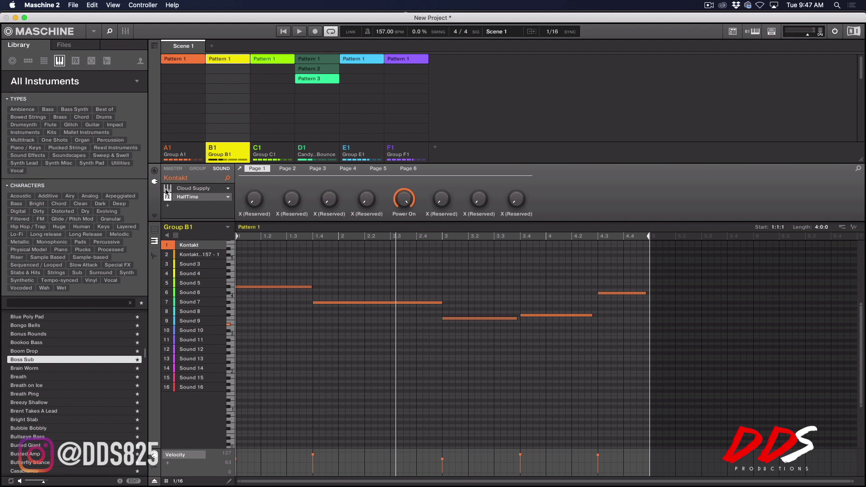
left_click(191, 158)
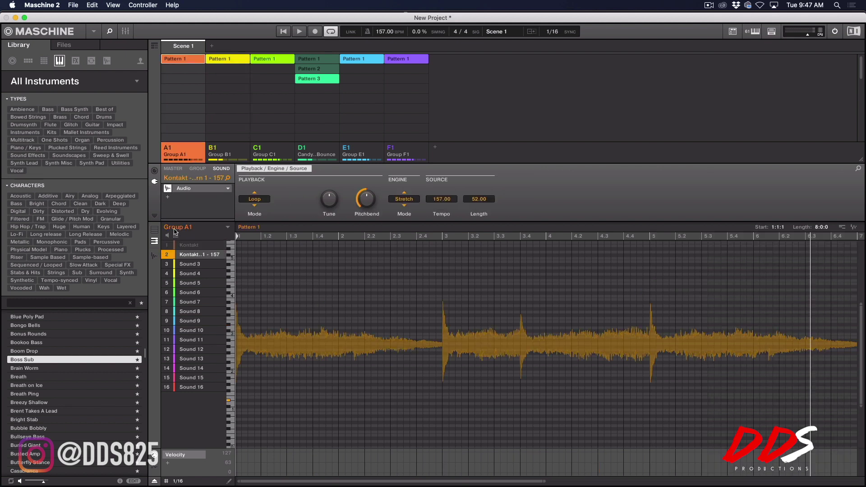
left_click(228, 154)
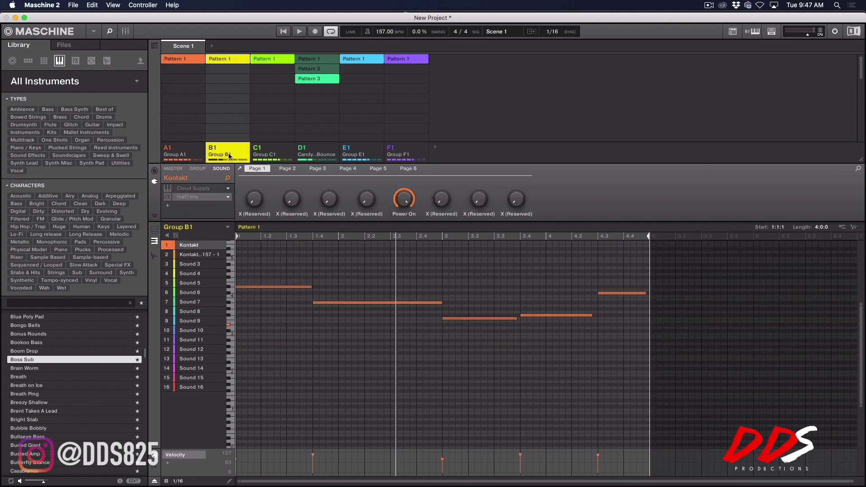
left_click(169, 246)
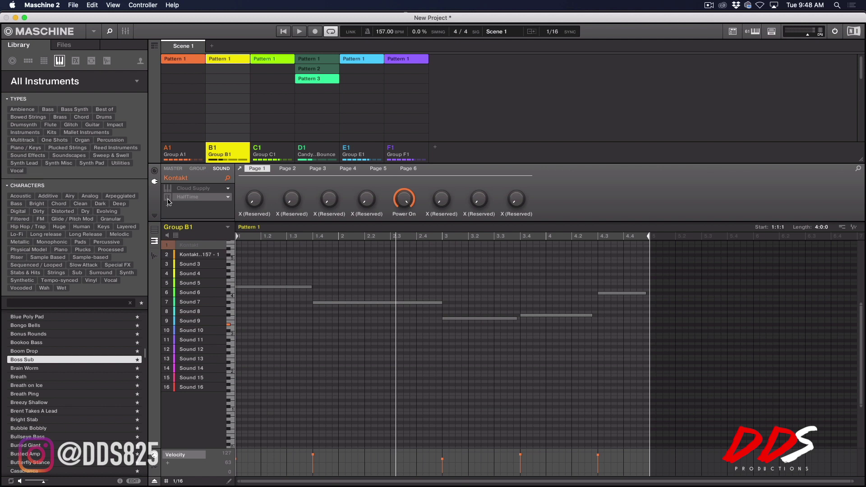
Play the beat with Group F1 selected and load the Lead preset Aliens Downstairs in its Cloud Supply instrument.
left_click(414, 157)
key("space")
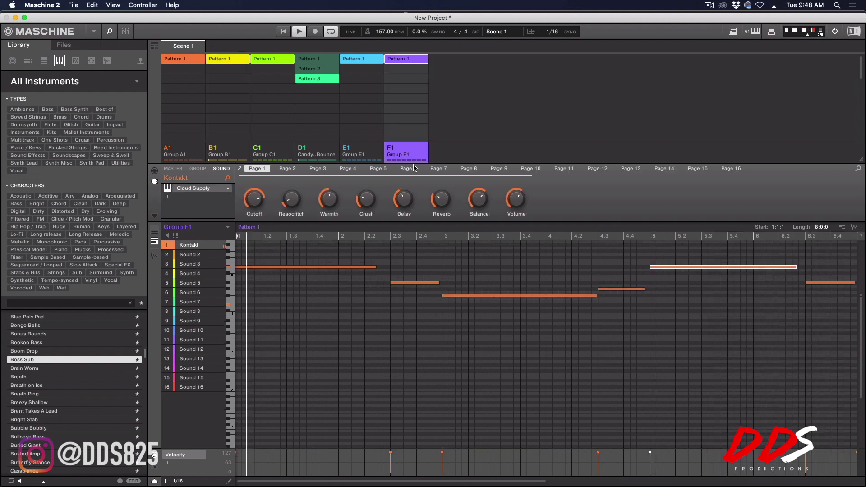
left_click(212, 192)
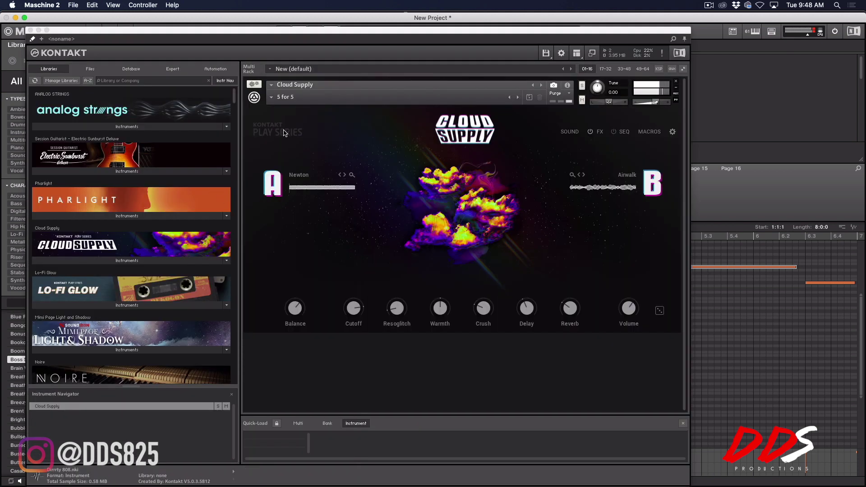
left_click(282, 97)
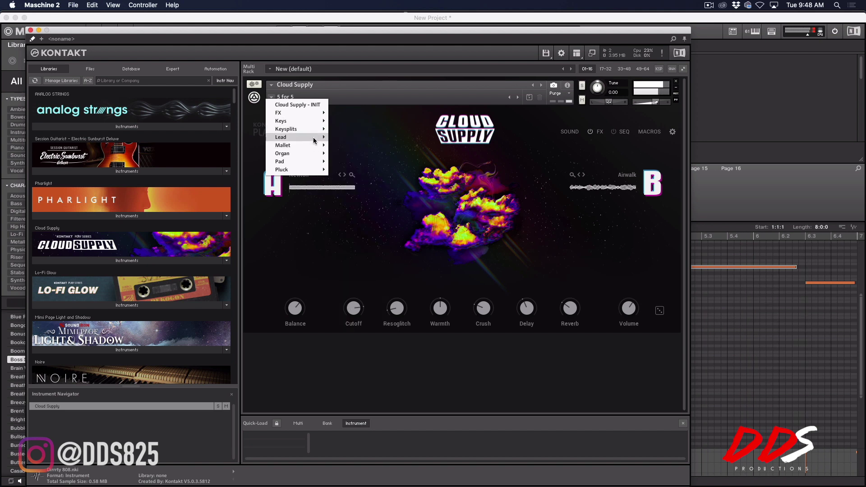
mouse_move(314, 138)
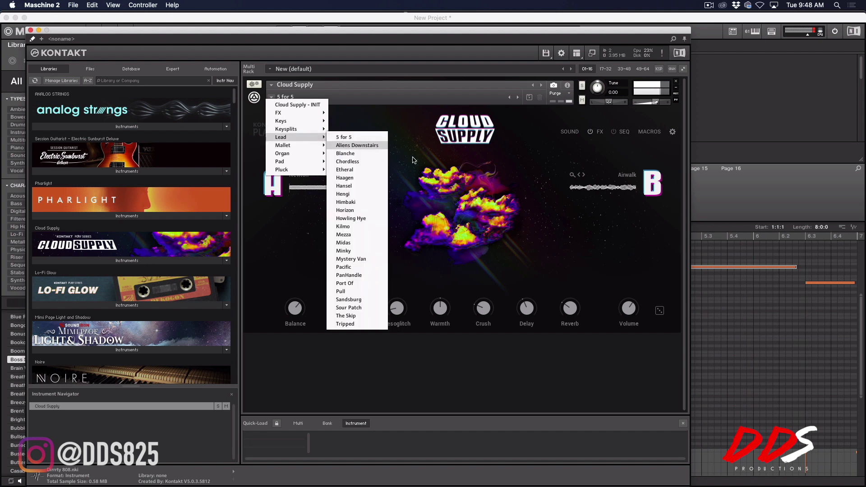
left_click(363, 146)
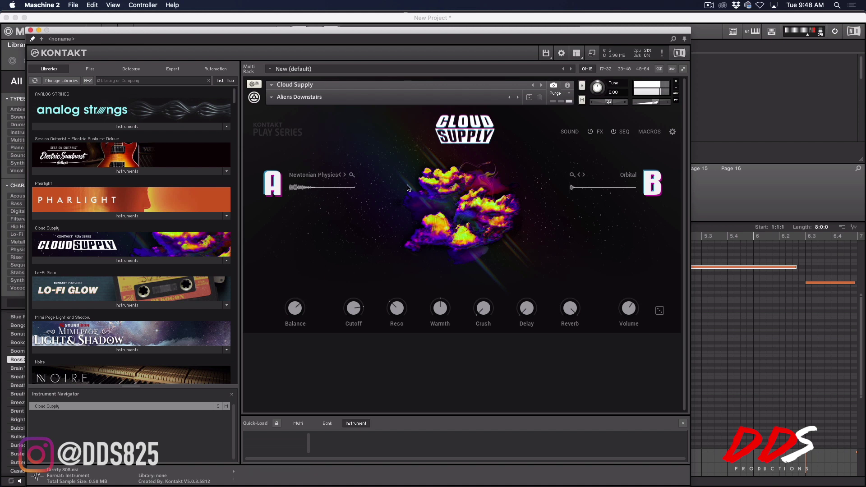
Audition the Lead presets Blanche, Chordless, Etheral and Haagen against the beat, adjusting the cutoff on Chordless.
left_click(517, 97)
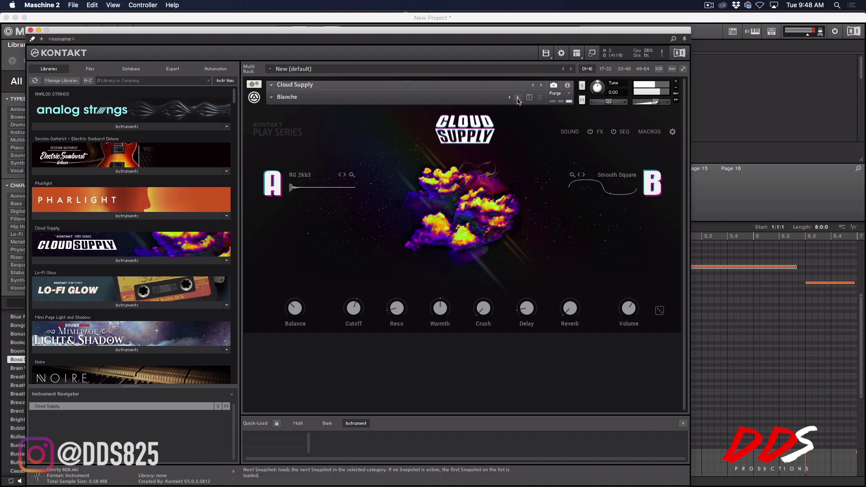
left_click(517, 97)
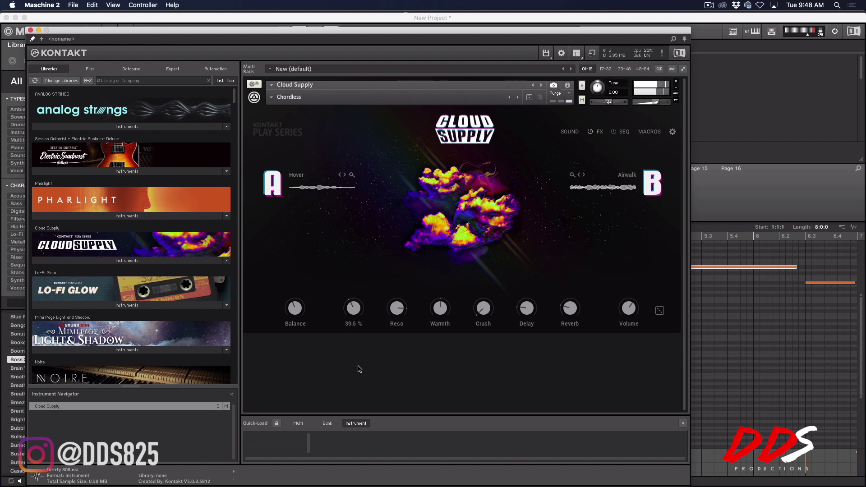
left_click_drag(359, 366, 351, 270)
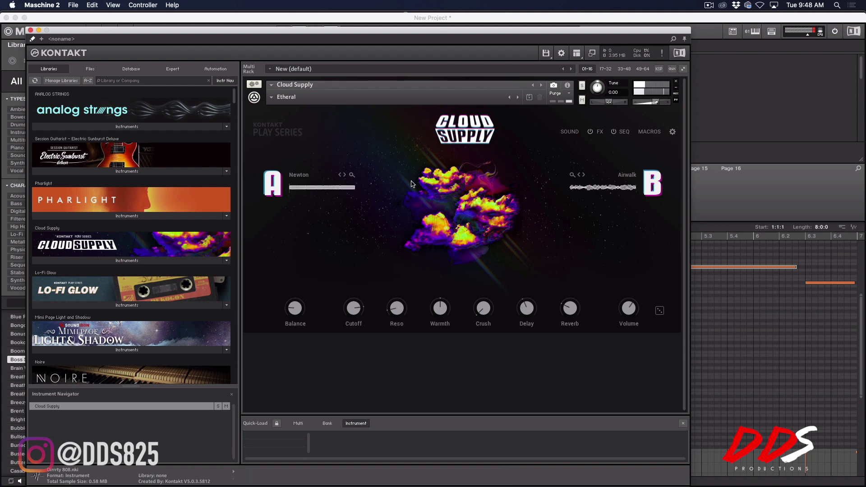
left_click(517, 97)
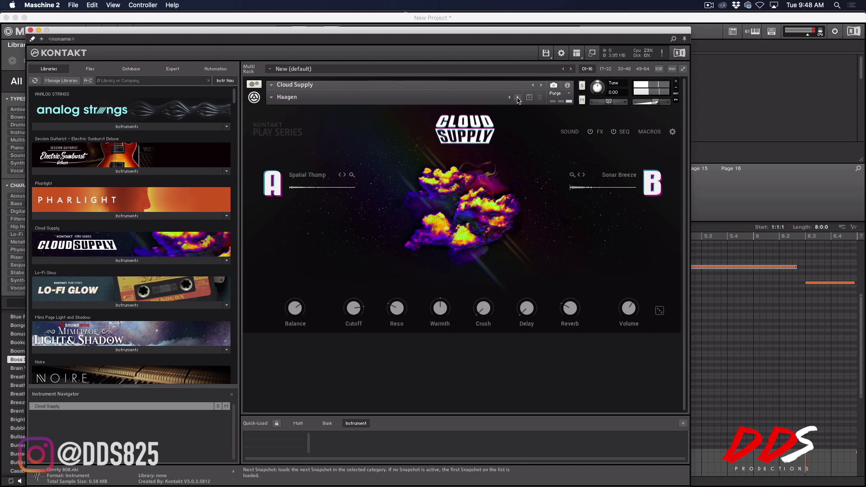
Turn on the Haagen preset's sequencer and set its root key to D# and its scale to minor.
left_click(618, 132)
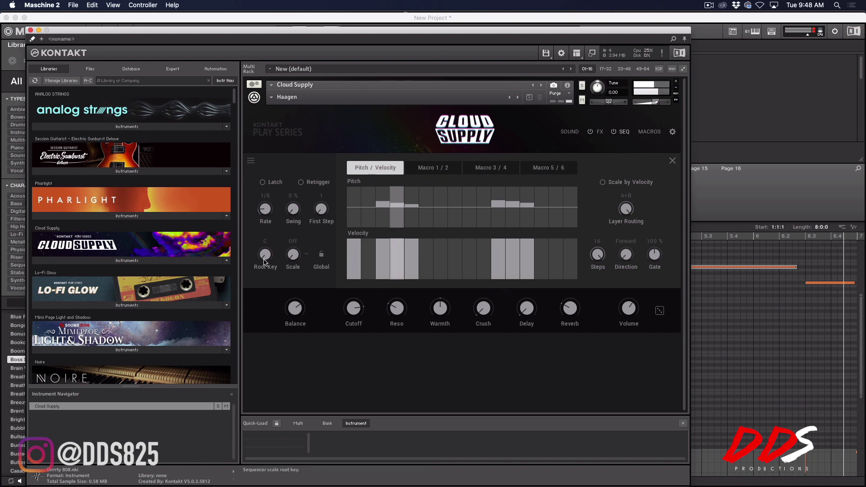
left_click_drag(263, 257, 256, 217)
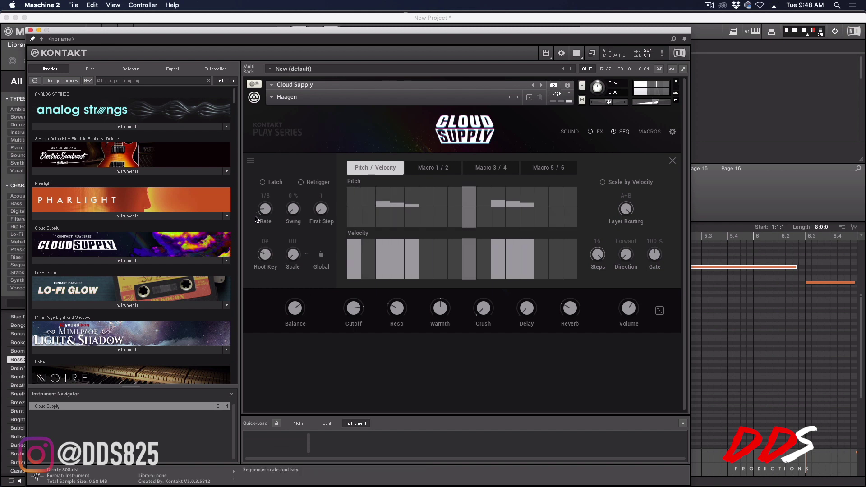
mouse_move(293, 254)
left_mouse_down()
mouse_move(277, 234)
mouse_move(280, 247)
left_mouse_up()
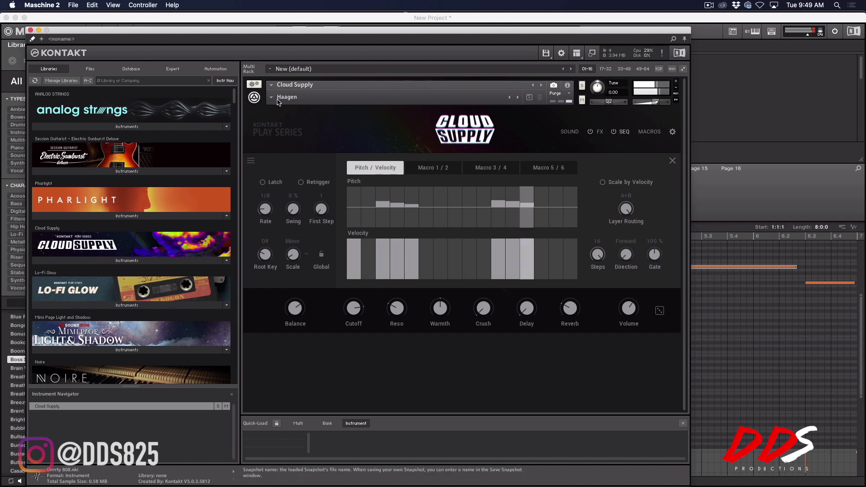
Audition Hansel and Hengi, load the Lead preset Himbaki, and shift its layer balance toward layer A.
left_click(518, 98)
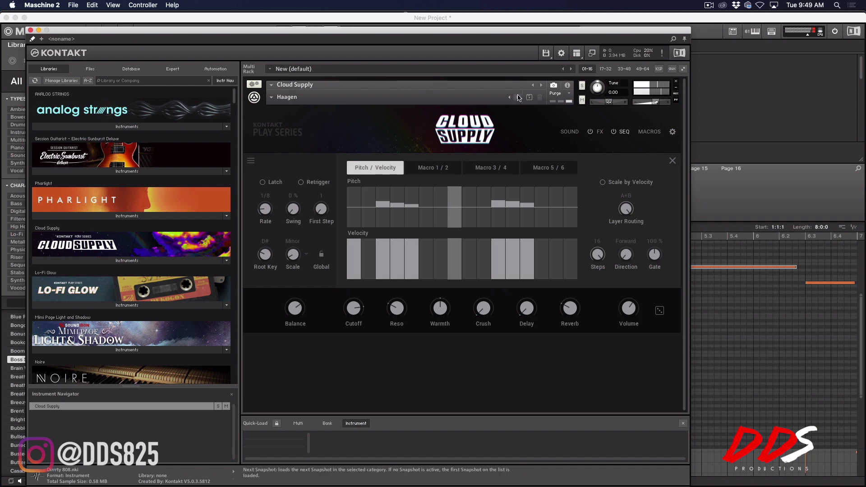
left_click(573, 133)
left_click(570, 132)
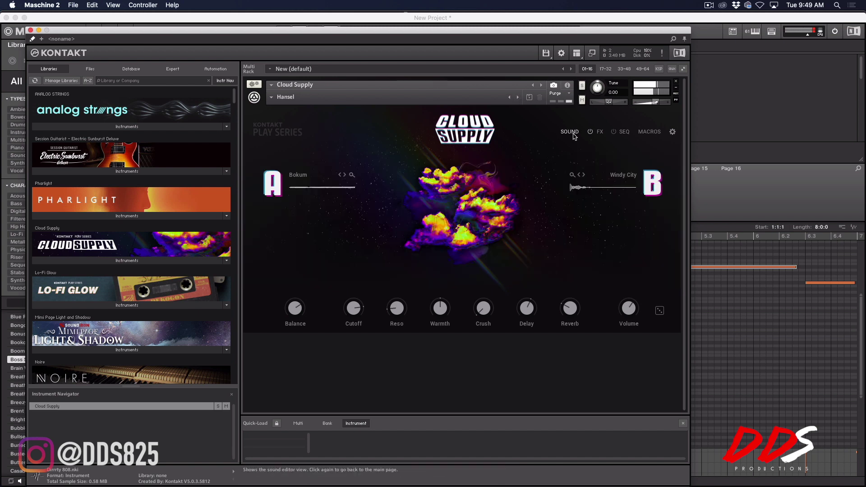
left_click(517, 98)
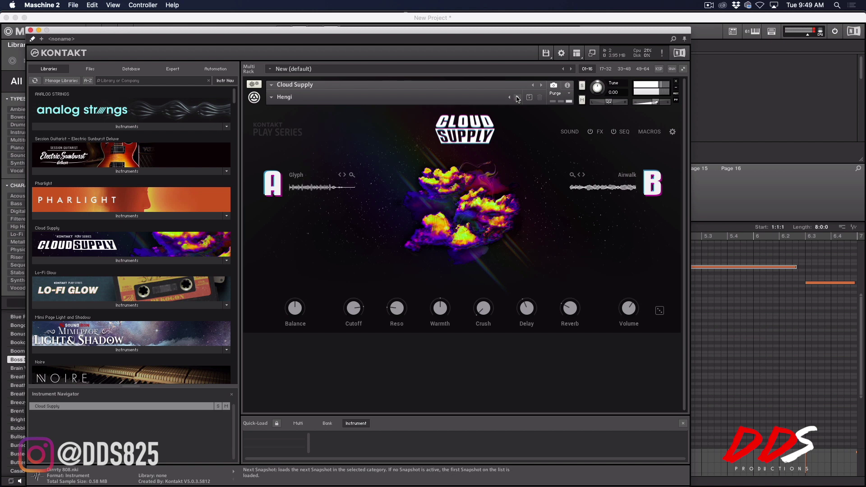
left_click(517, 97)
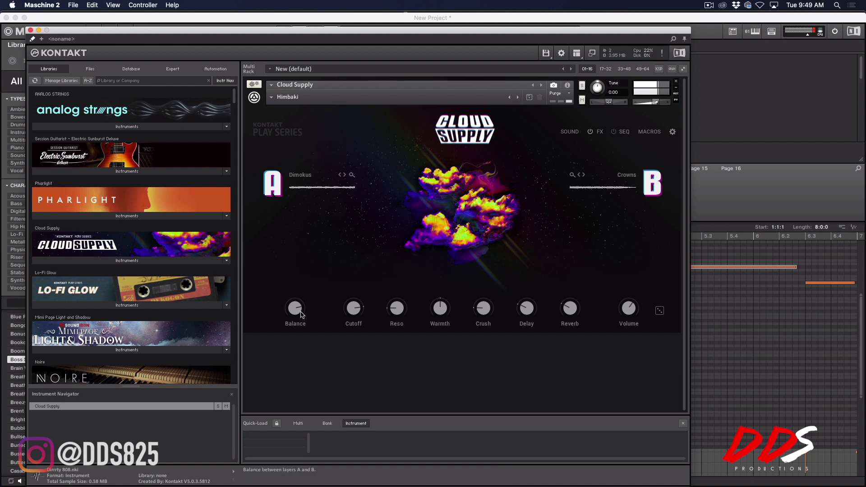
left_click_drag(300, 311, 310, 470)
left_click(30, 31)
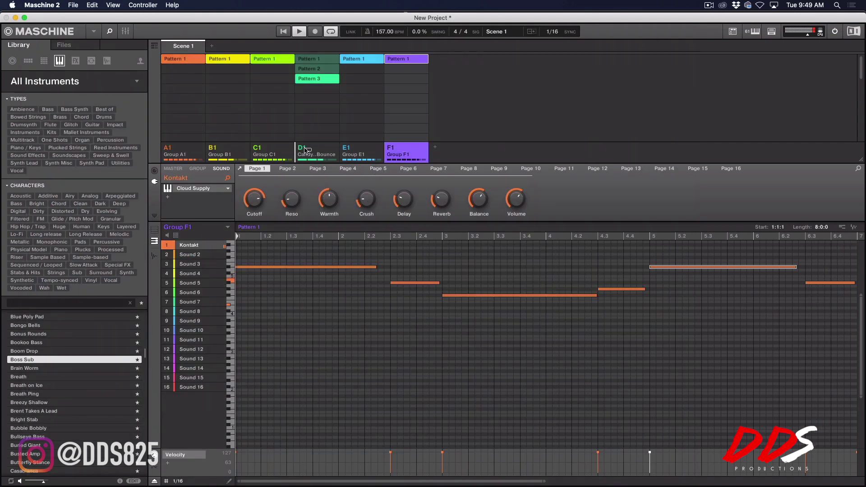
Move the lead group in front of the Candy Drums group, then mute Group B1 and select Group C1.
left_click_drag(304, 150, 302, 151)
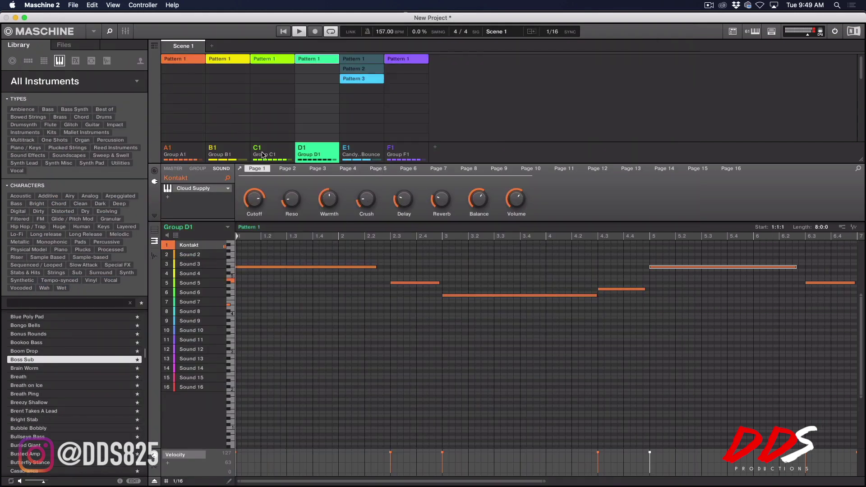
left_click(212, 148)
left_click(259, 150)
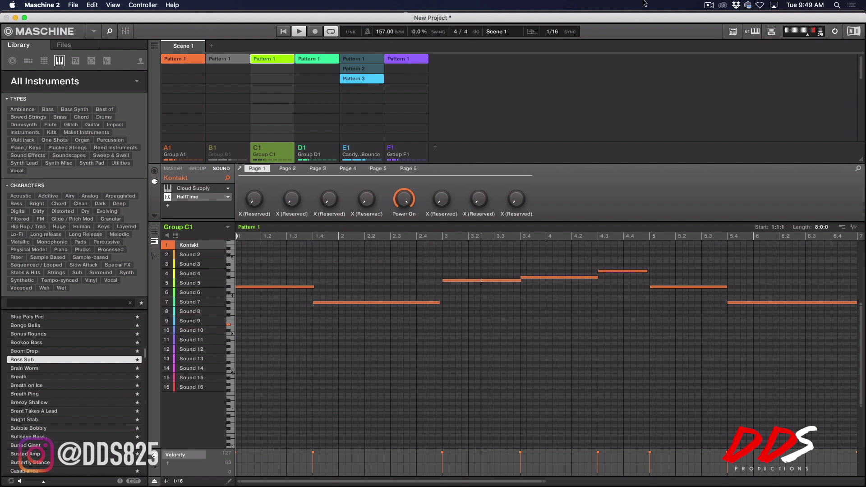
left_click(709, 5)
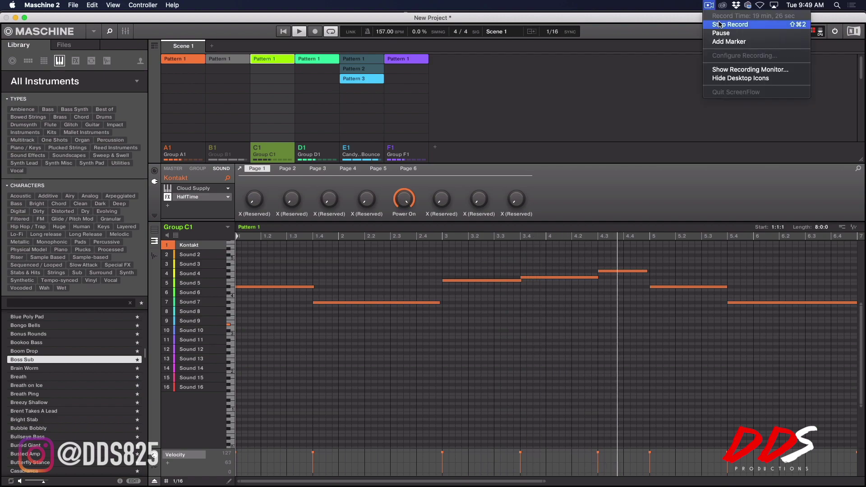
left_click(720, 25)
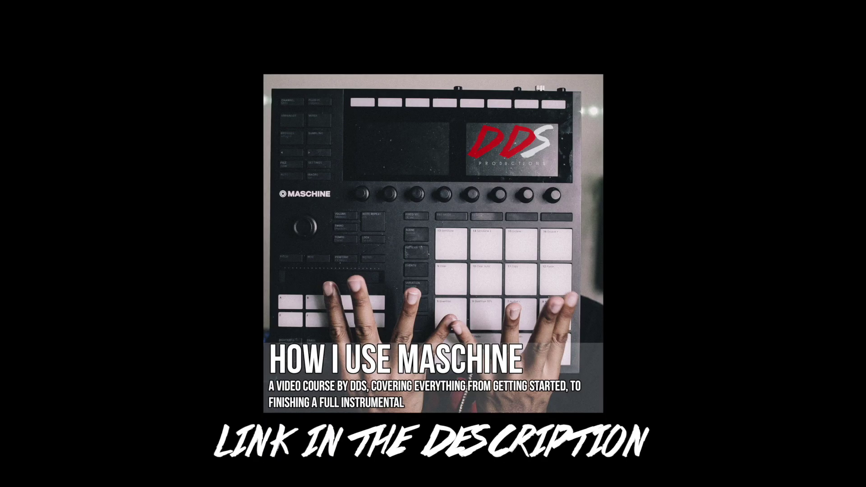